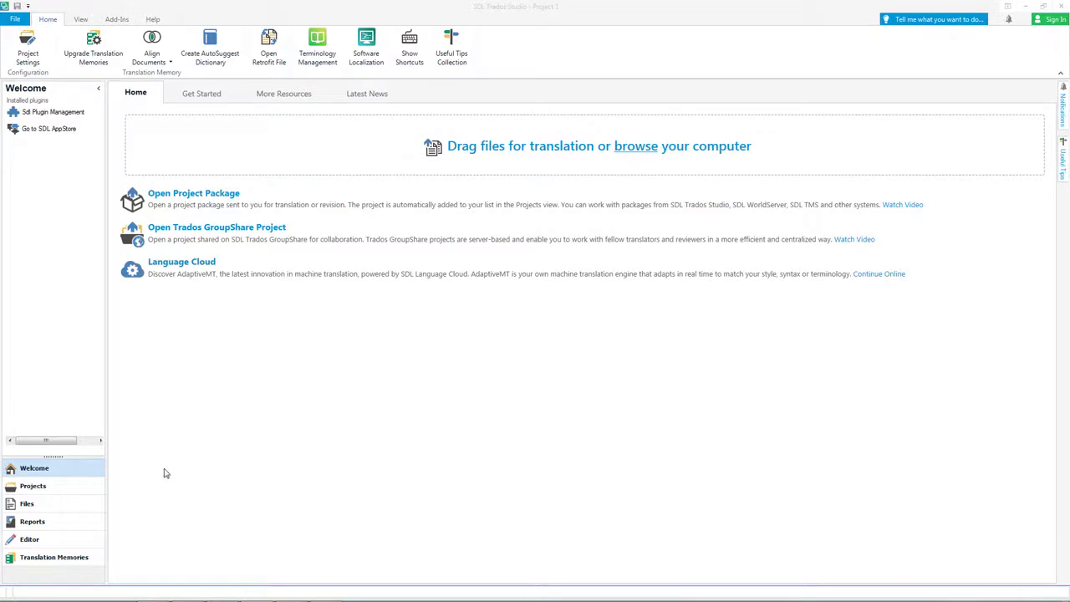
Step: Start a project package from Project 1 with all files, split into one package for every project language
click(66, 492)
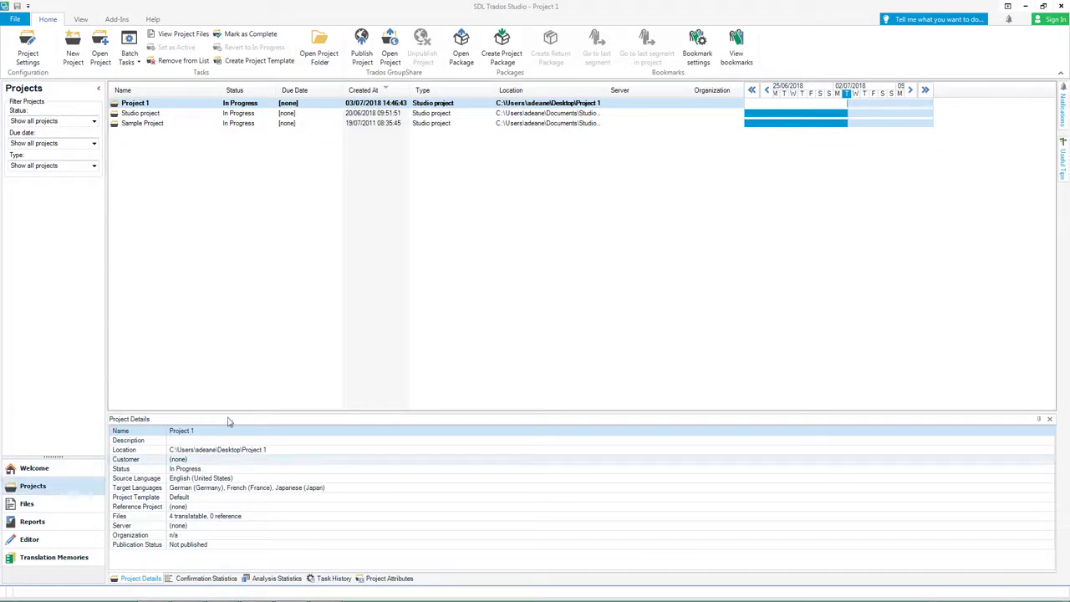
click(495, 60)
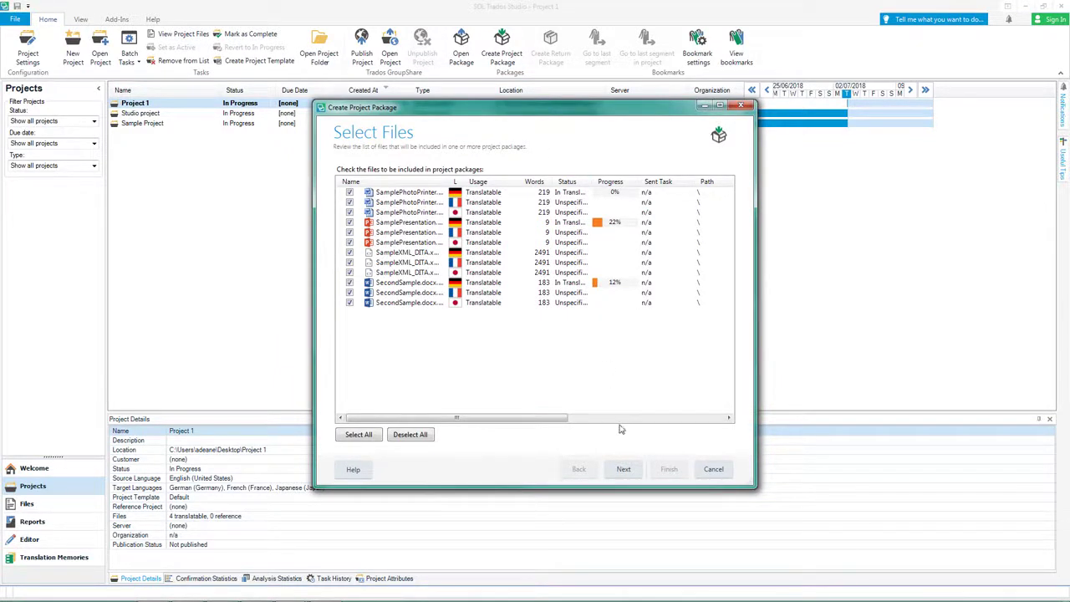
click(619, 469)
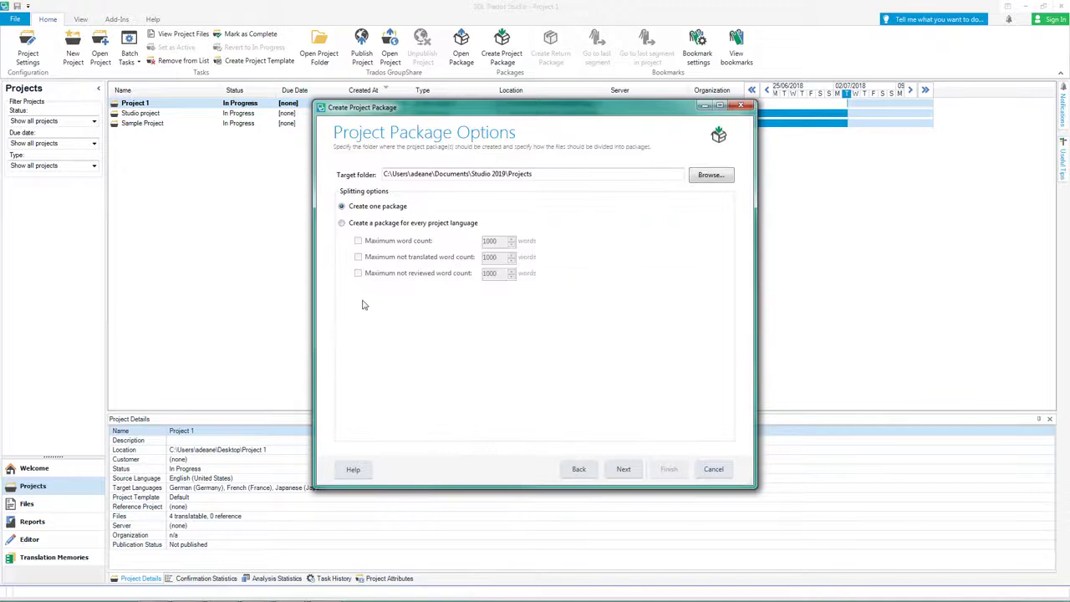
click(341, 224)
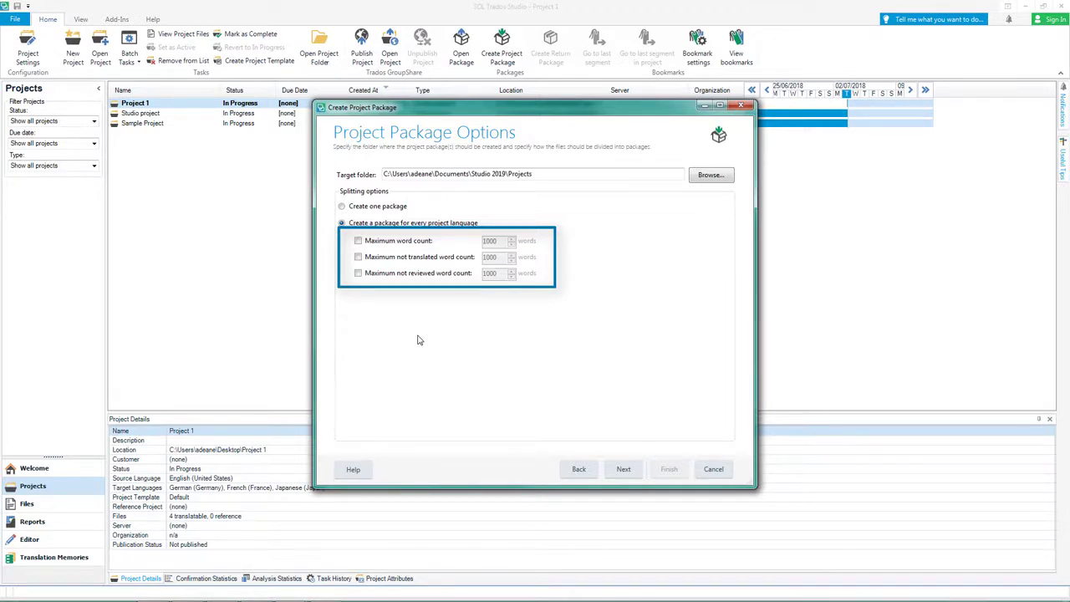
click(628, 470)
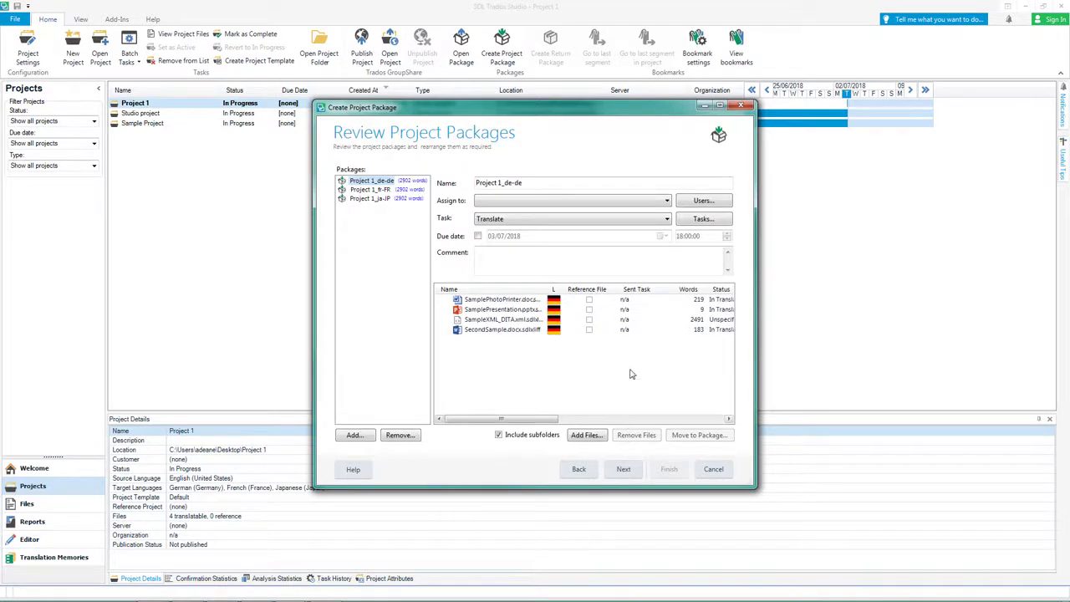
Step: Assign the Project 1_de-de package to the German translator and the Project 1_fr-FR package to the French translator
click(666, 202)
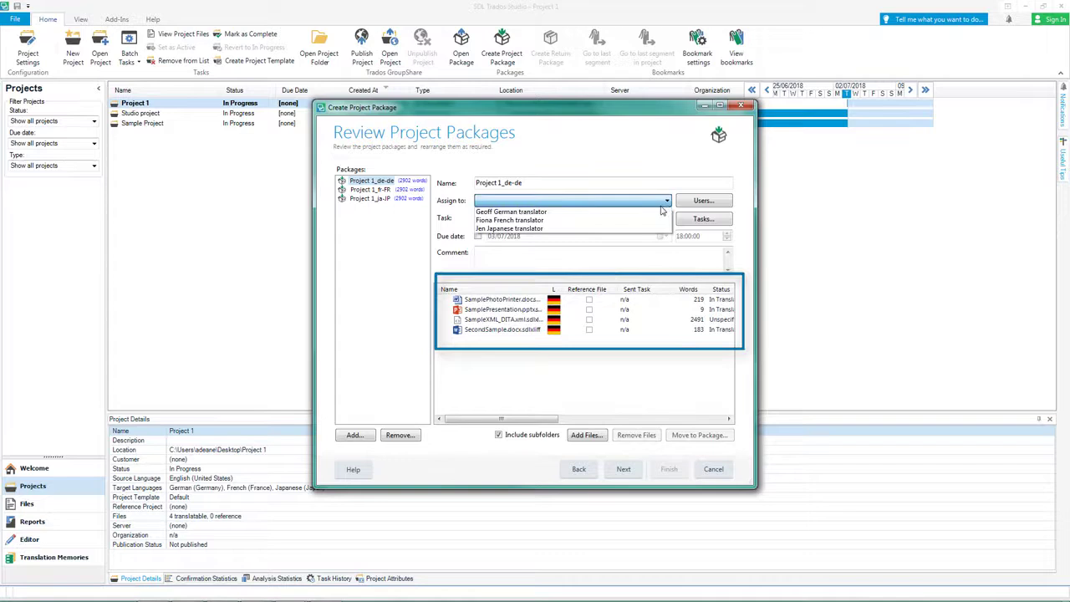
click(655, 213)
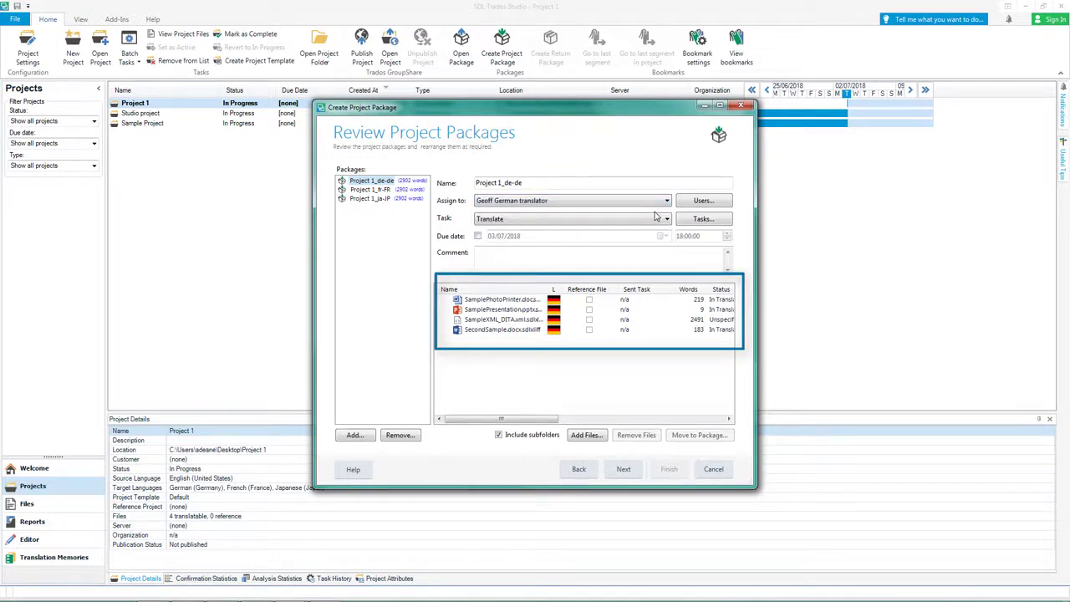
click(377, 191)
click(535, 202)
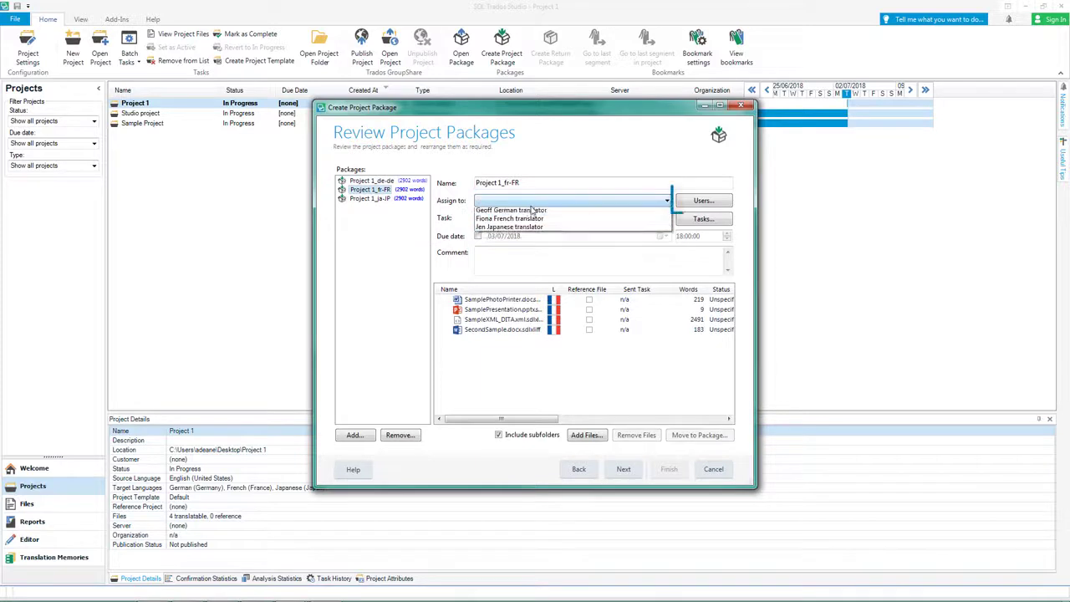
click(535, 220)
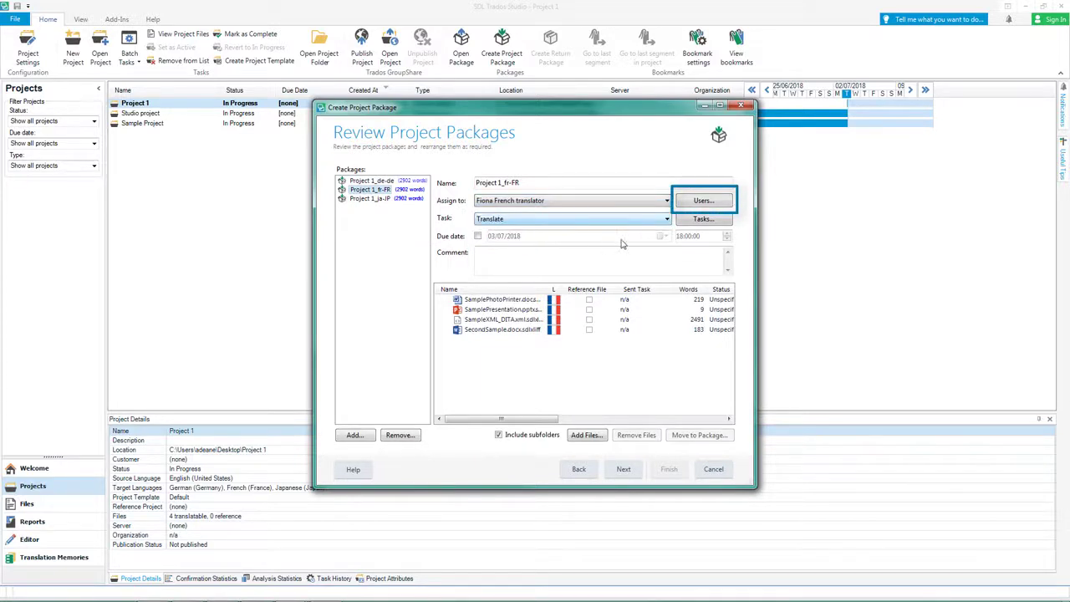
Step: Check the user list, then assign the Project 1_ja-JP package to the Japanese translator with the comment "Please translate"
click(702, 202)
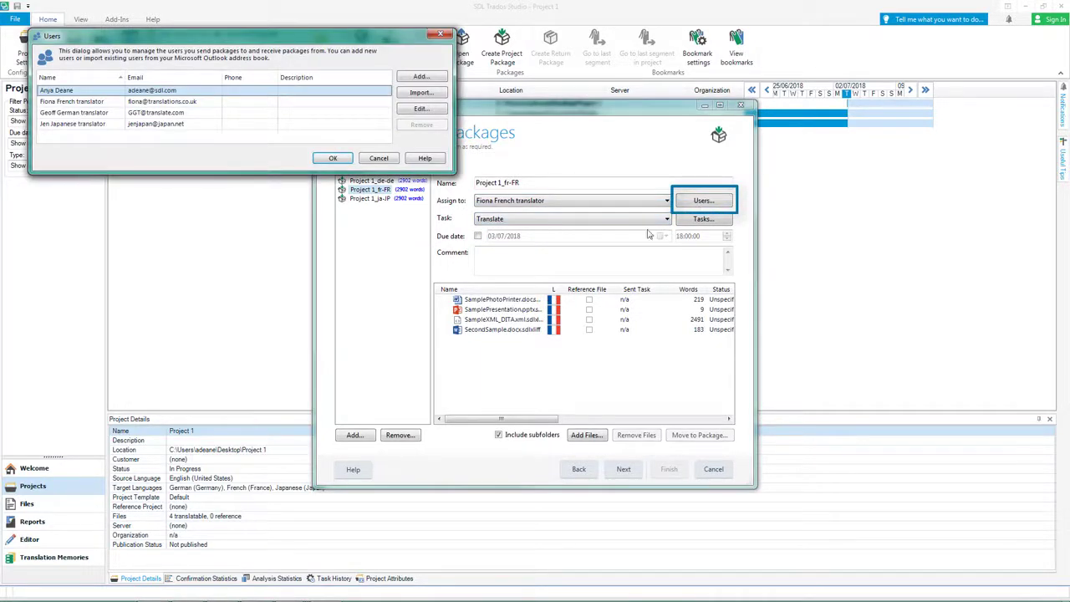
click(333, 158)
click(378, 199)
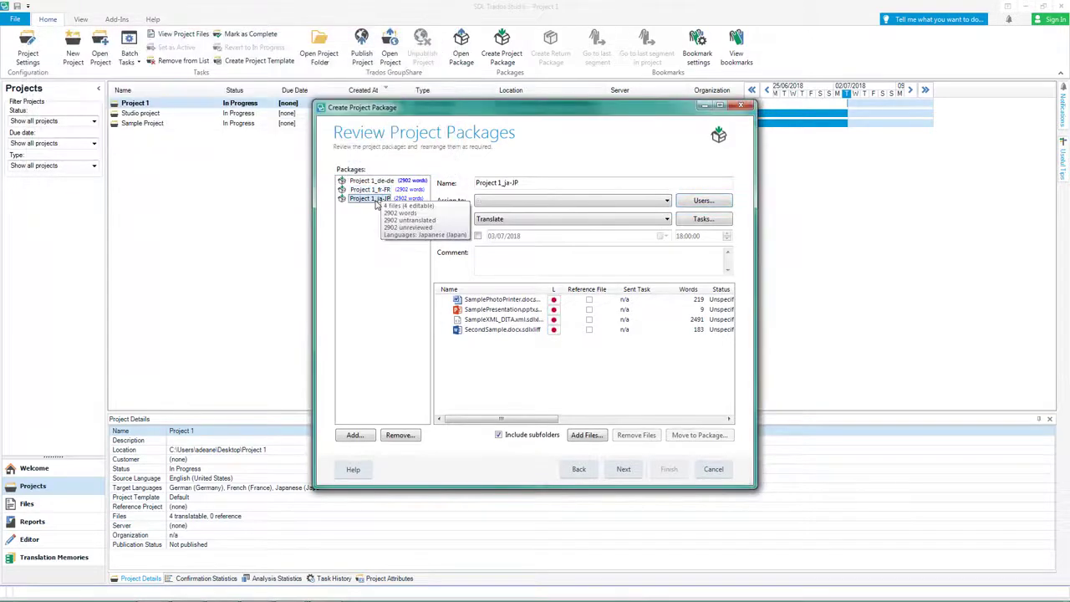
click(499, 202)
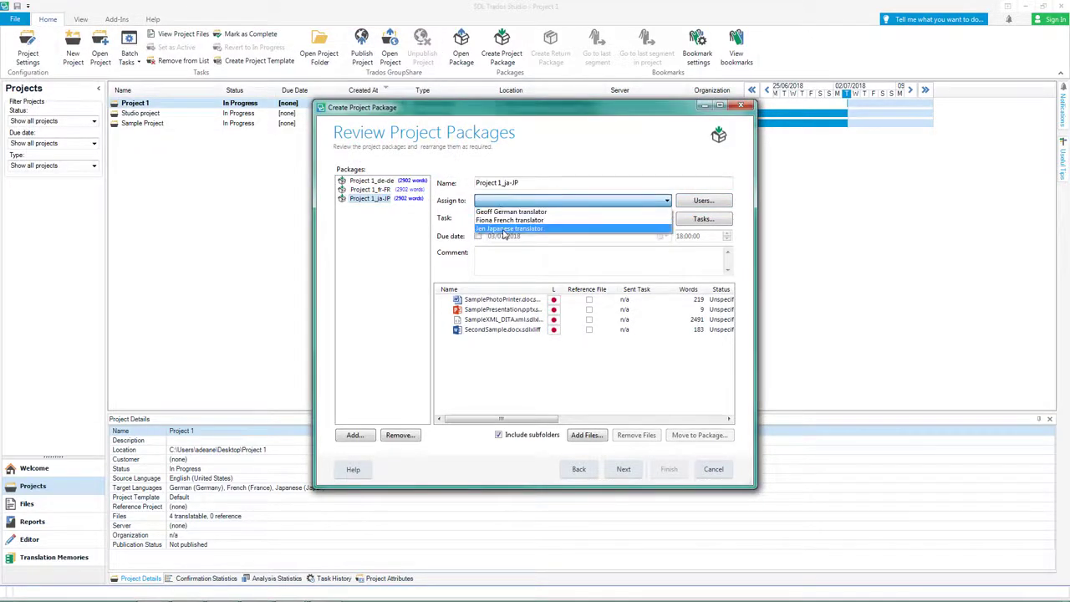
click(508, 228)
click(506, 219)
click(506, 230)
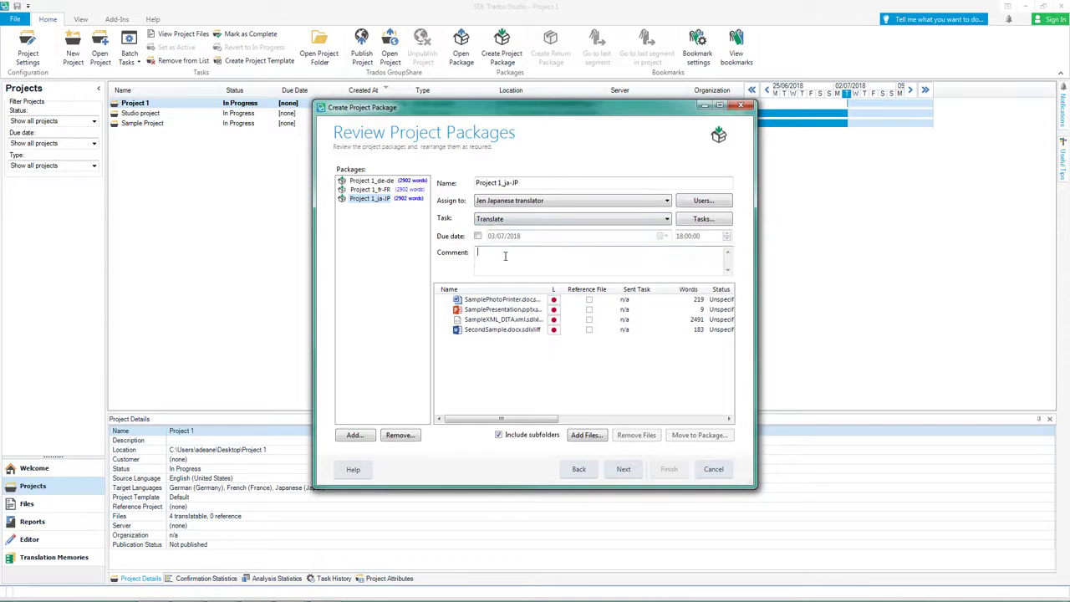
click(504, 257)
text(Pla)
text(ase translate)
Step: Generate the three language packages with the default additional options and open their target folder
click(619, 469)
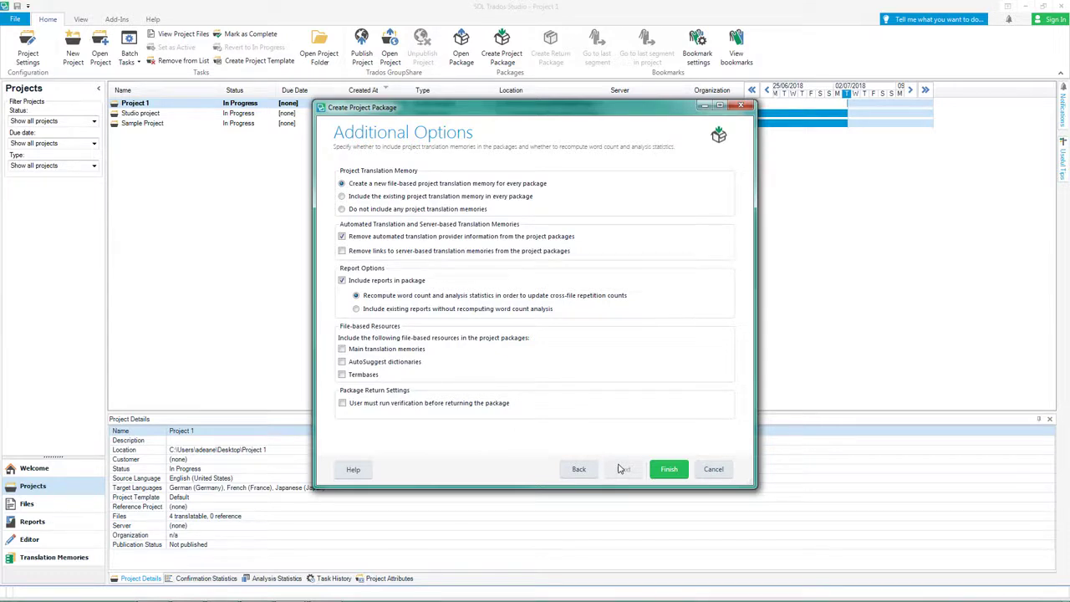
click(668, 470)
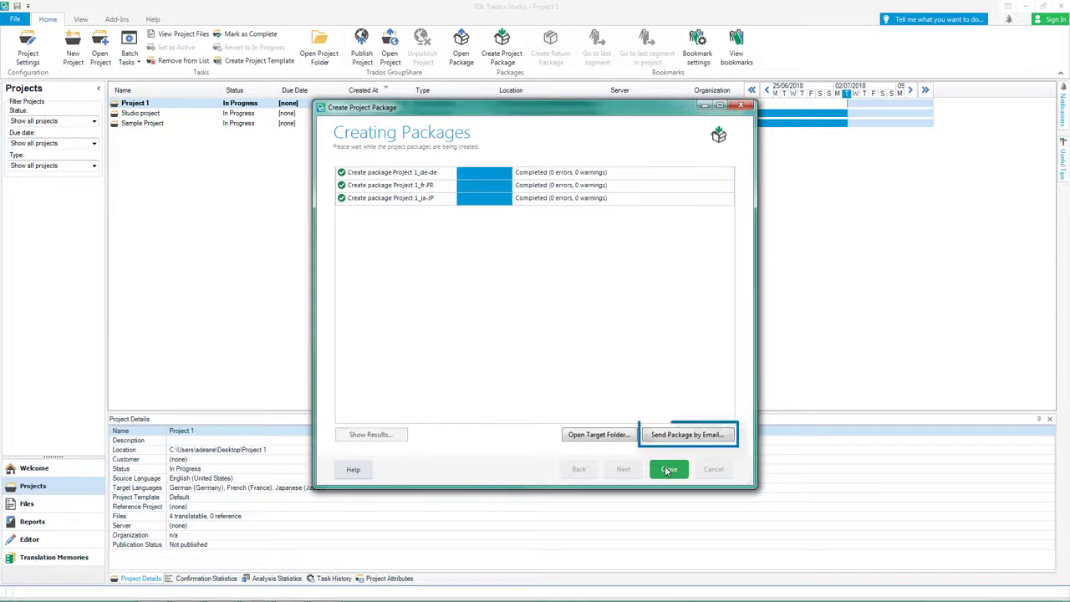
click(580, 438)
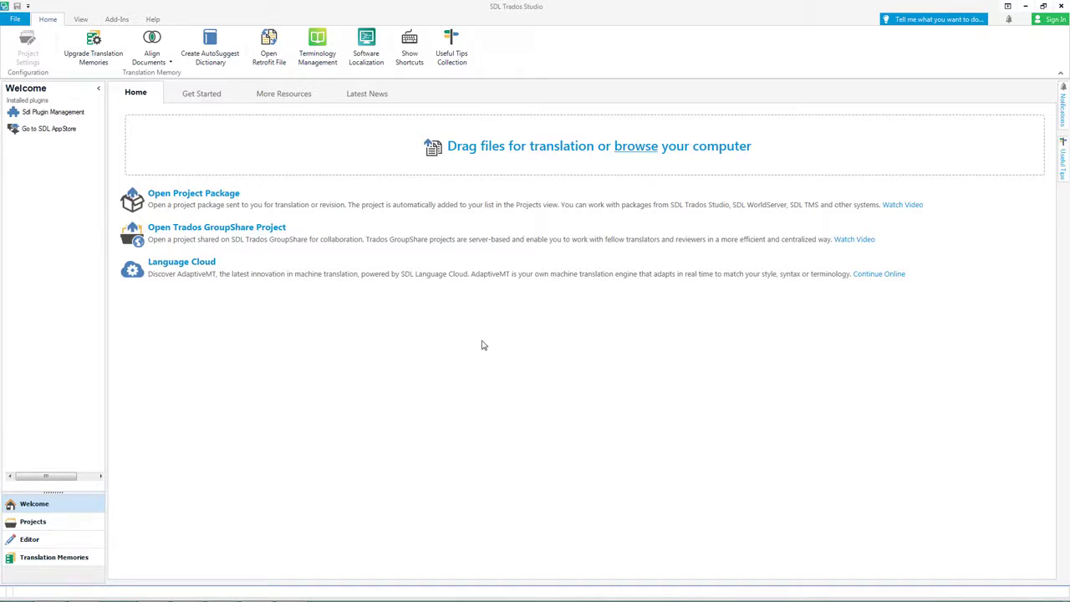
Step: Open the package Project 10.sdlppx and import it into the Translation project\Project 10 folder
click(5, 23)
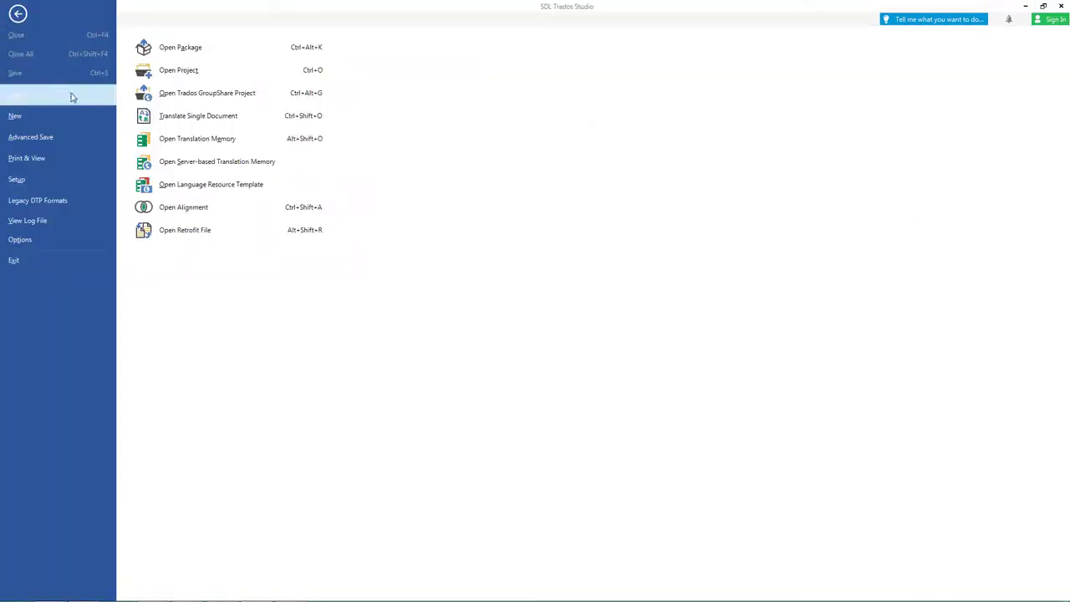
click(195, 51)
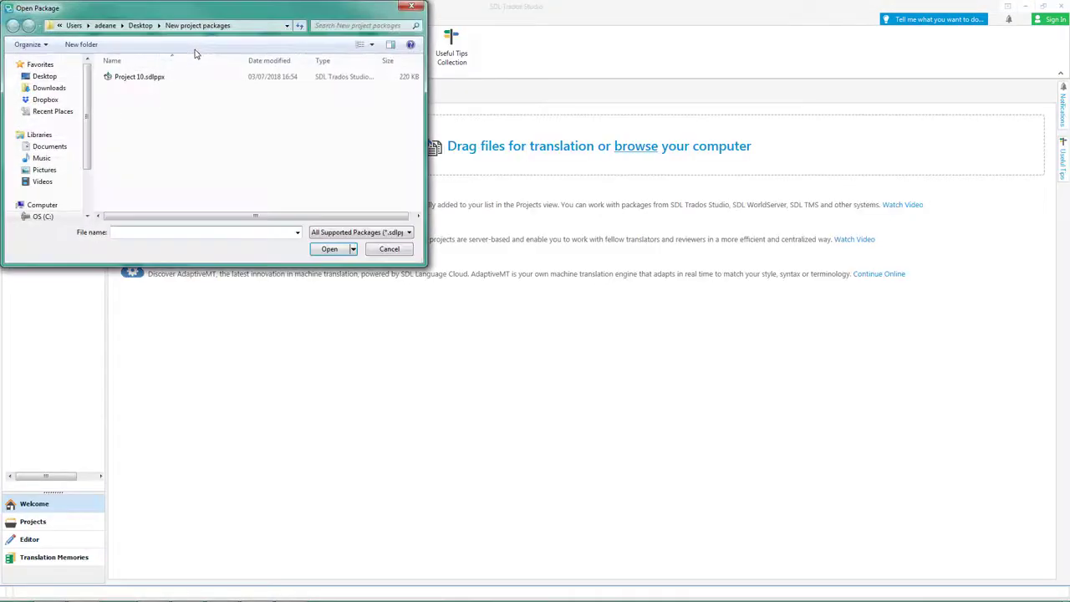
double_click(199, 77)
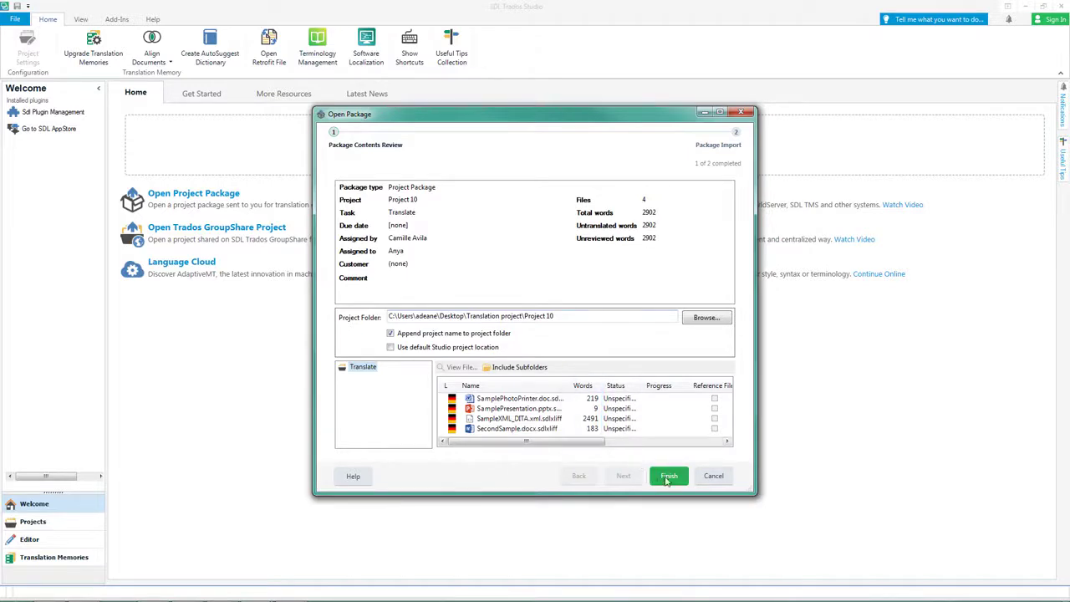
click(669, 476)
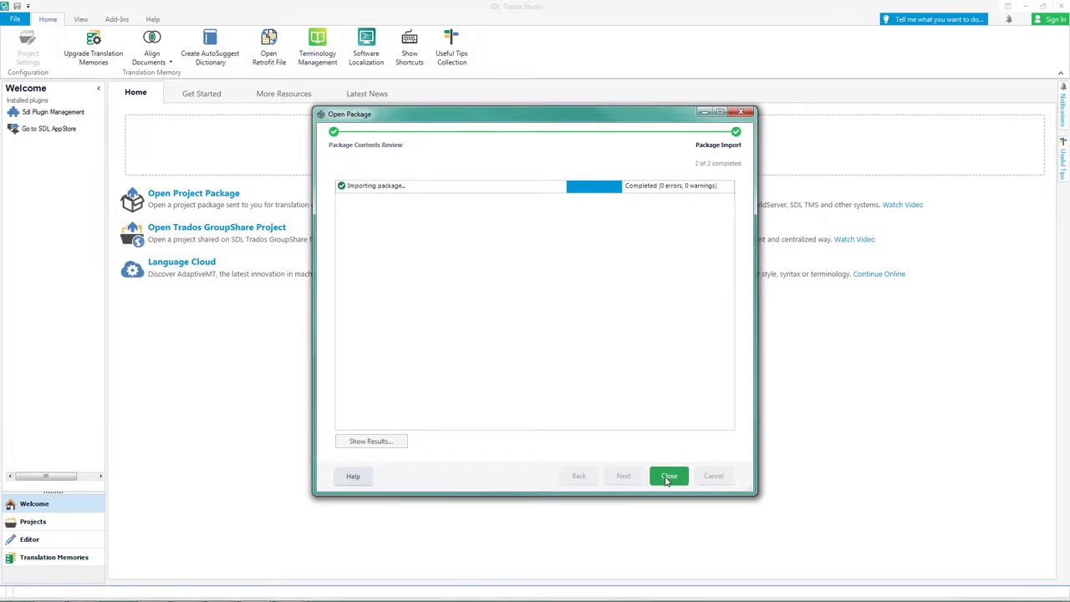
click(668, 478)
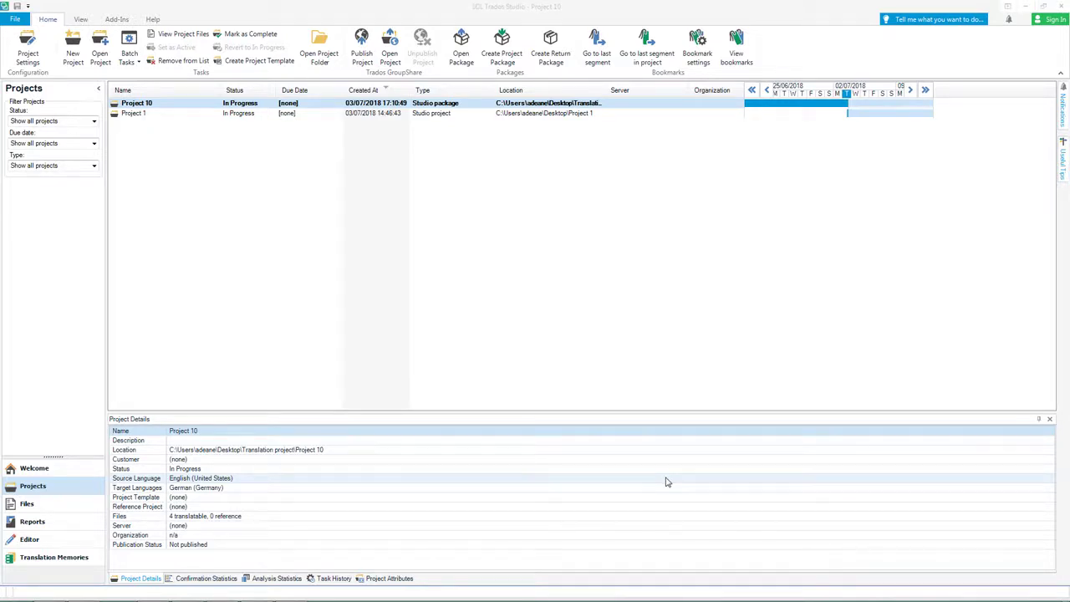
Step: Open SamplePhotoPrinter.doc from Project 10 for translation, then save the translated German document and close it
double_click(188, 105)
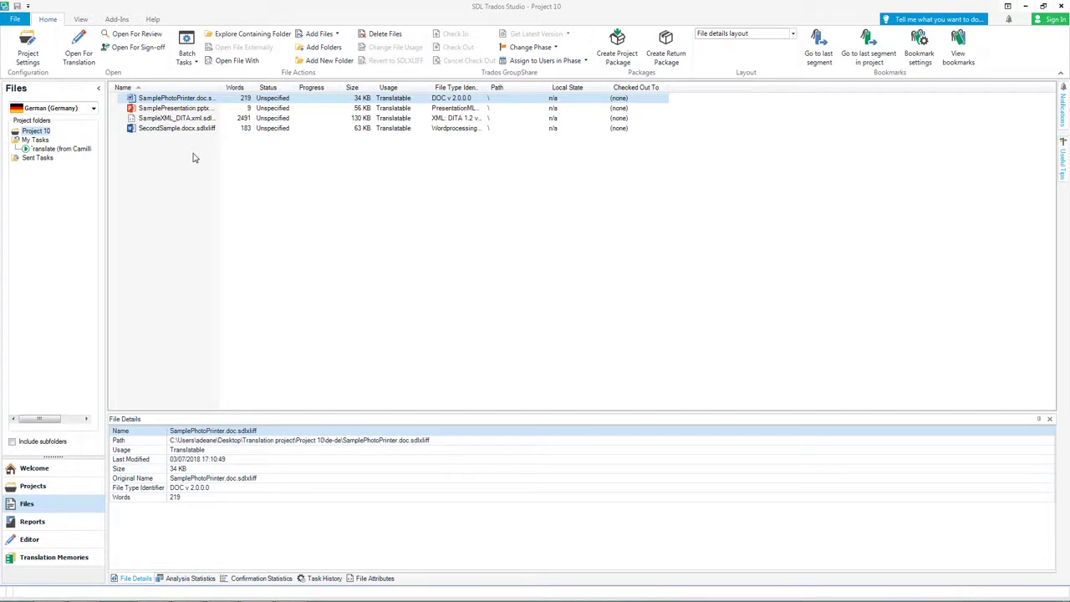
double_click(167, 100)
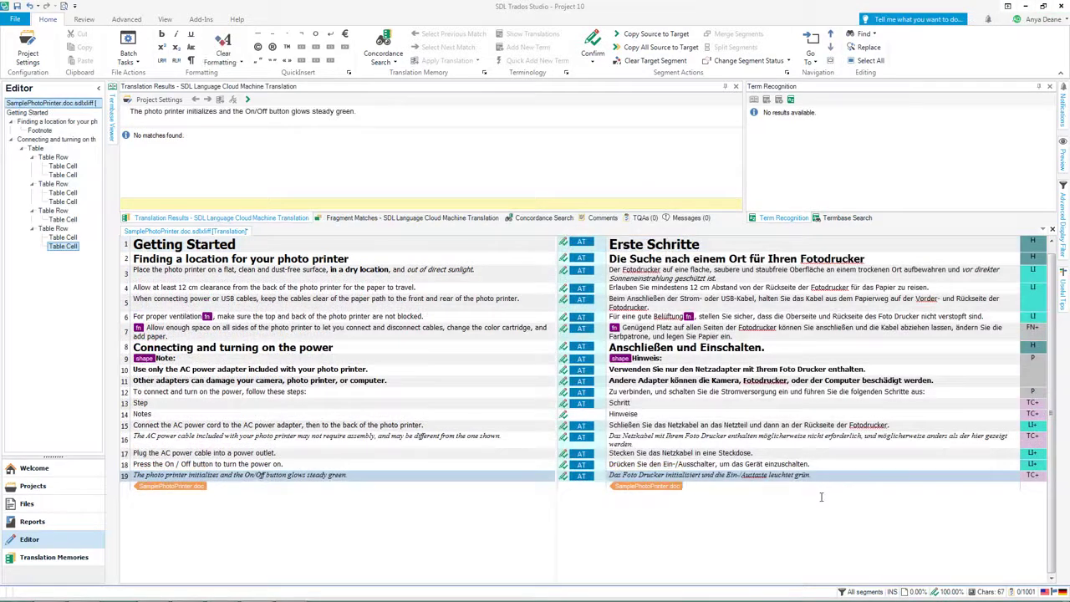
click(15, 19)
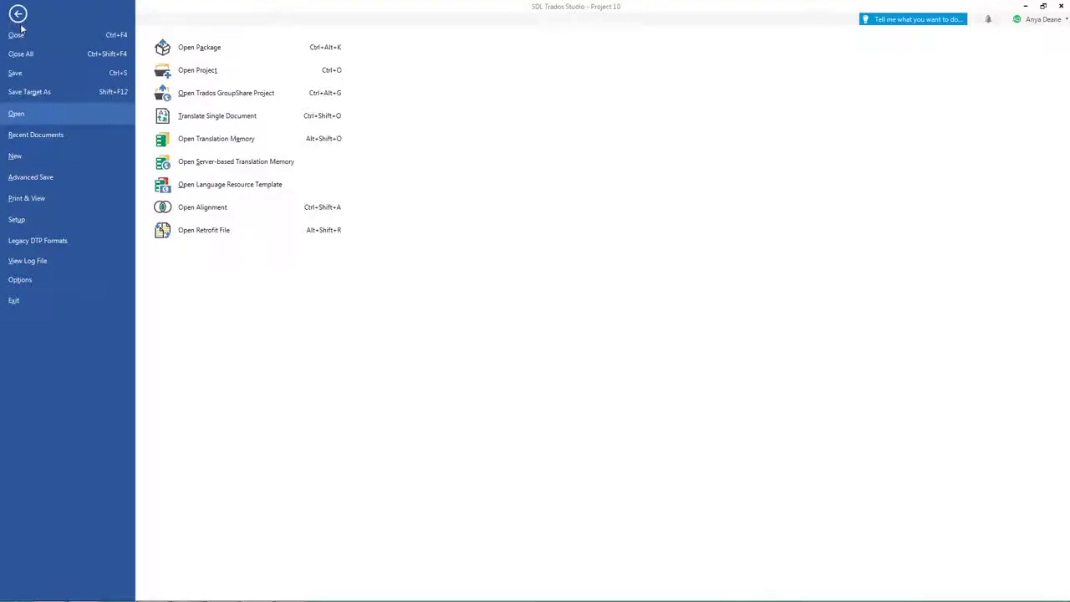
click(35, 73)
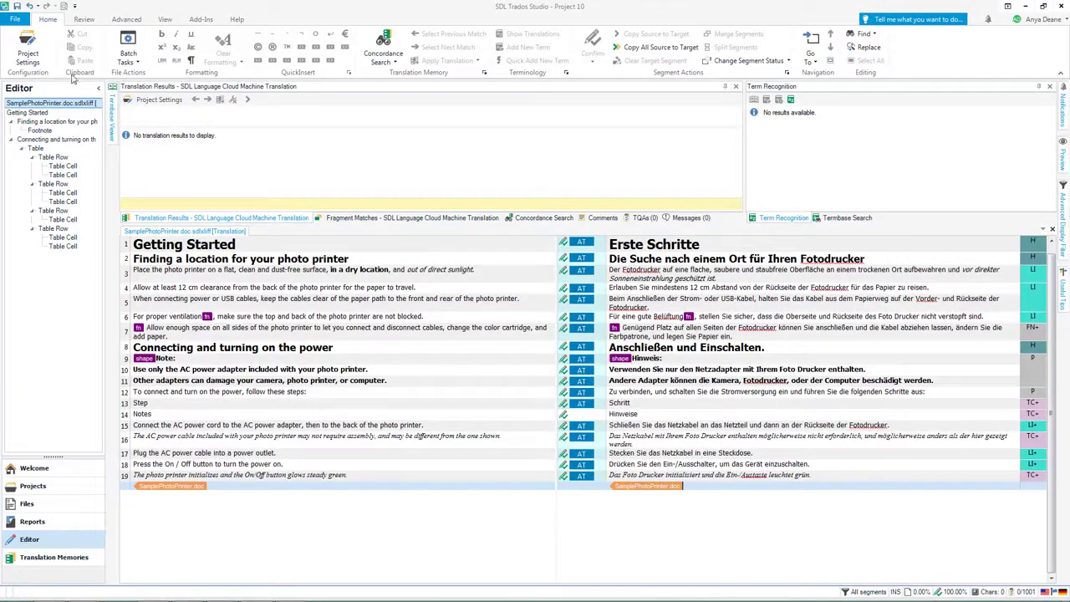
click(1051, 230)
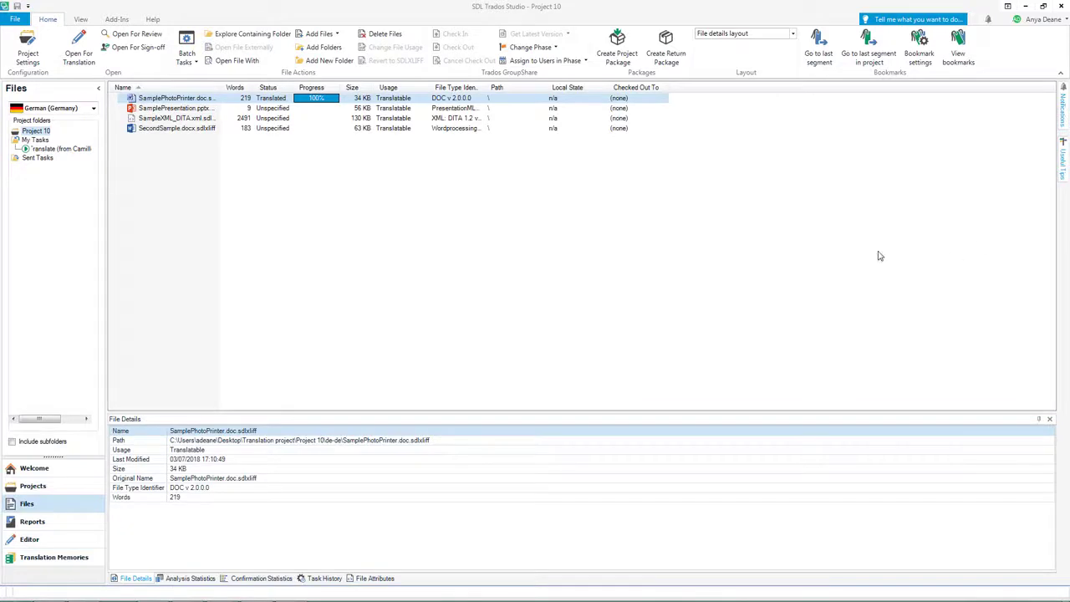
Step: Create a return package for the whole of Project 10 with all four files, saved as Project 10.sdlrpx
click(674, 54)
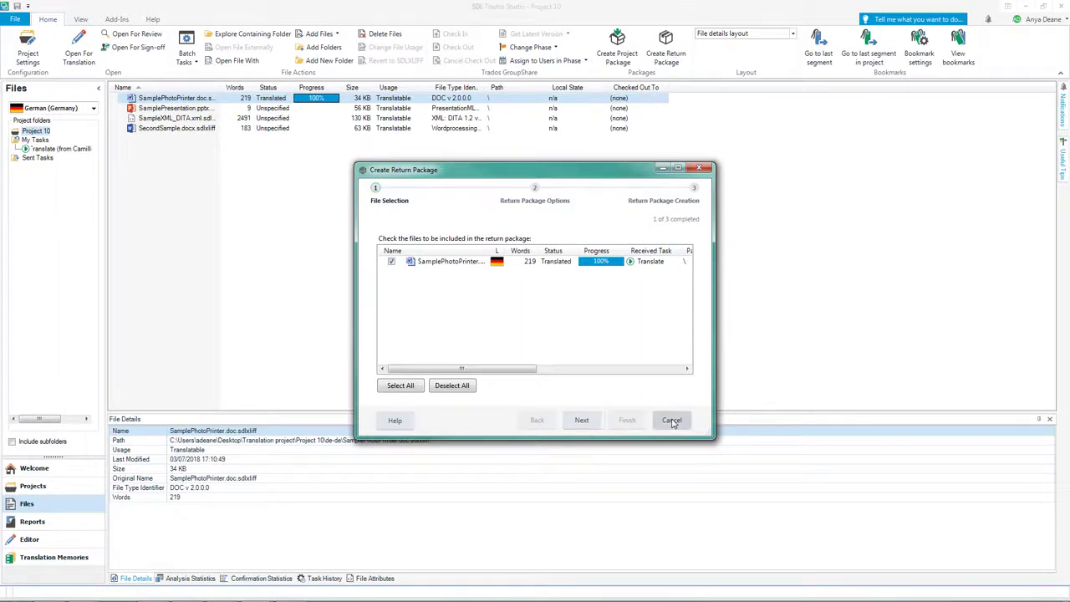
click(673, 420)
click(62, 491)
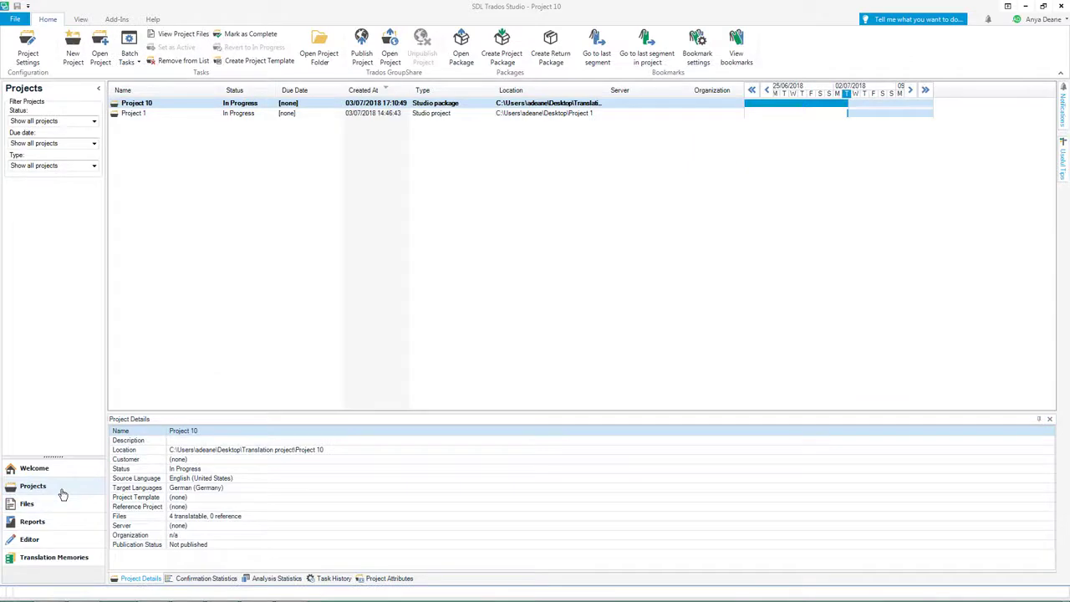
click(556, 52)
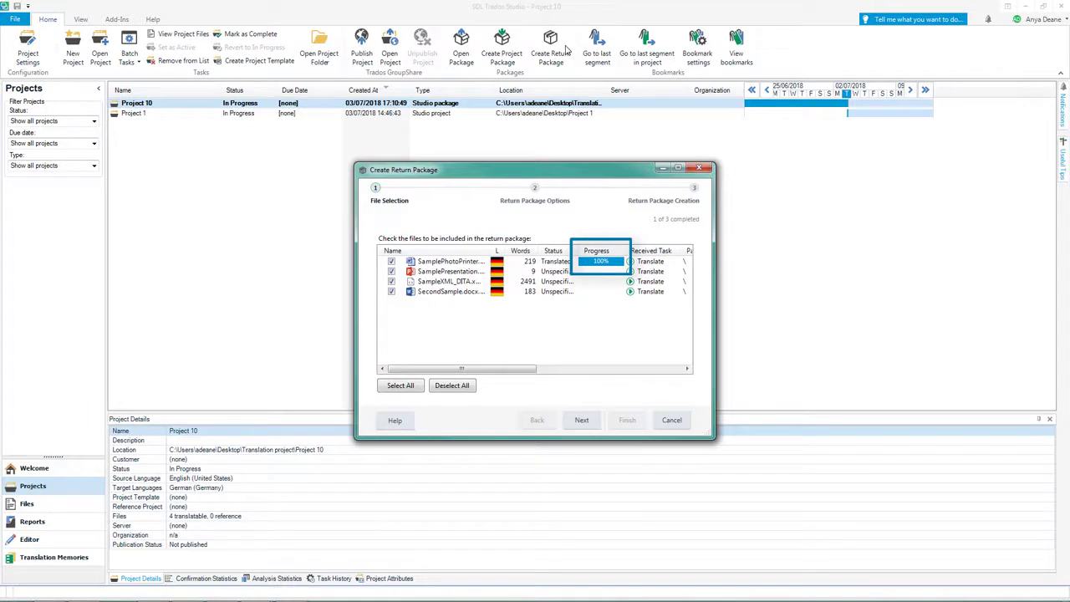
click(581, 419)
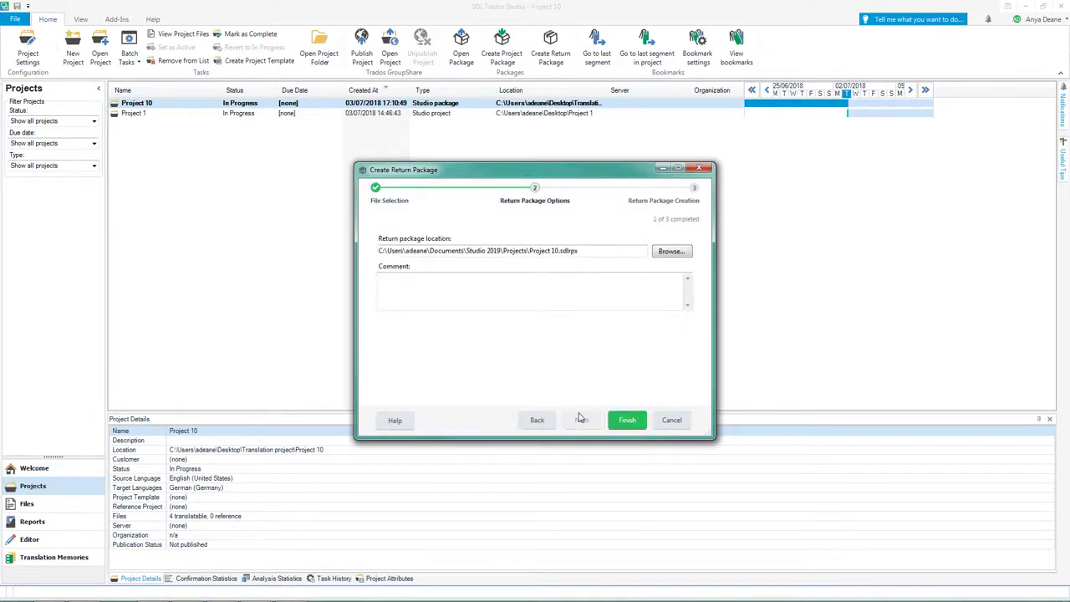
click(624, 423)
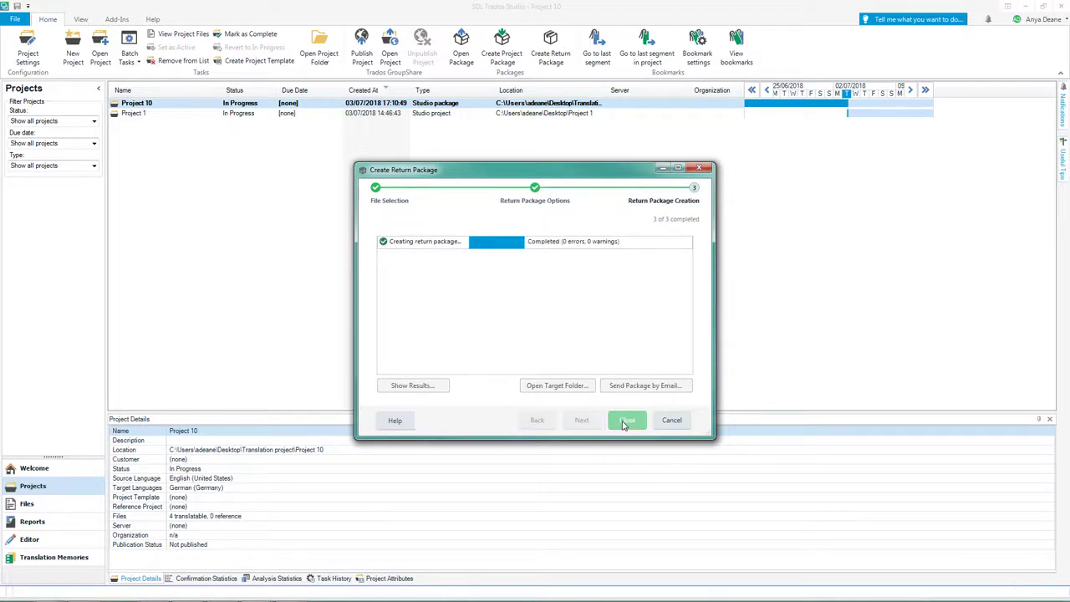